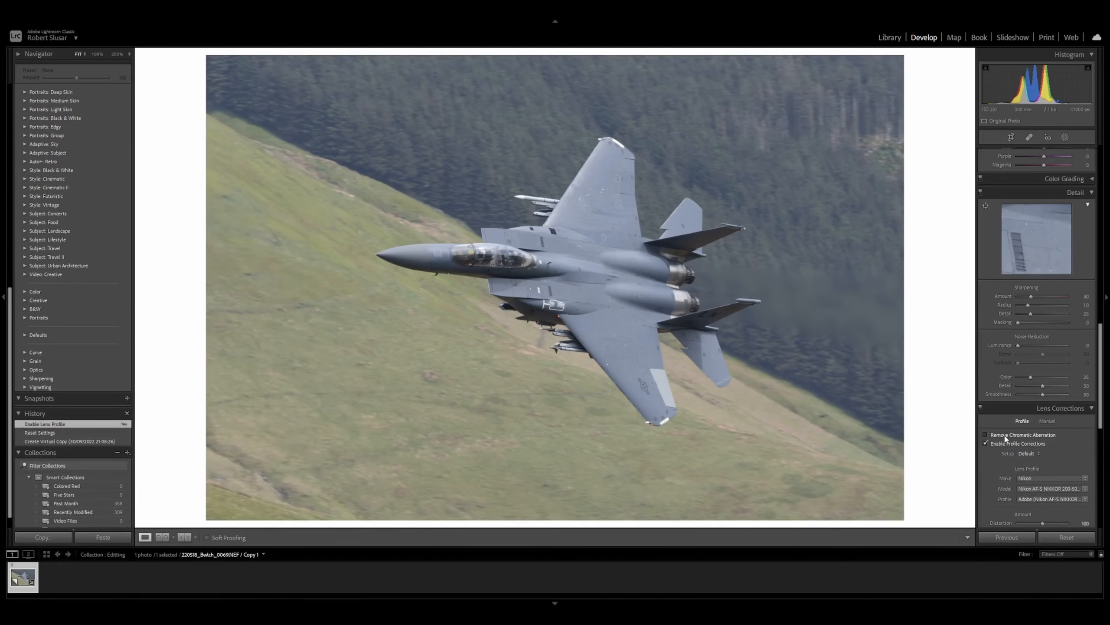
Step: Enable Remove Chromatic Aberration in the lens corrections
click(1005, 437)
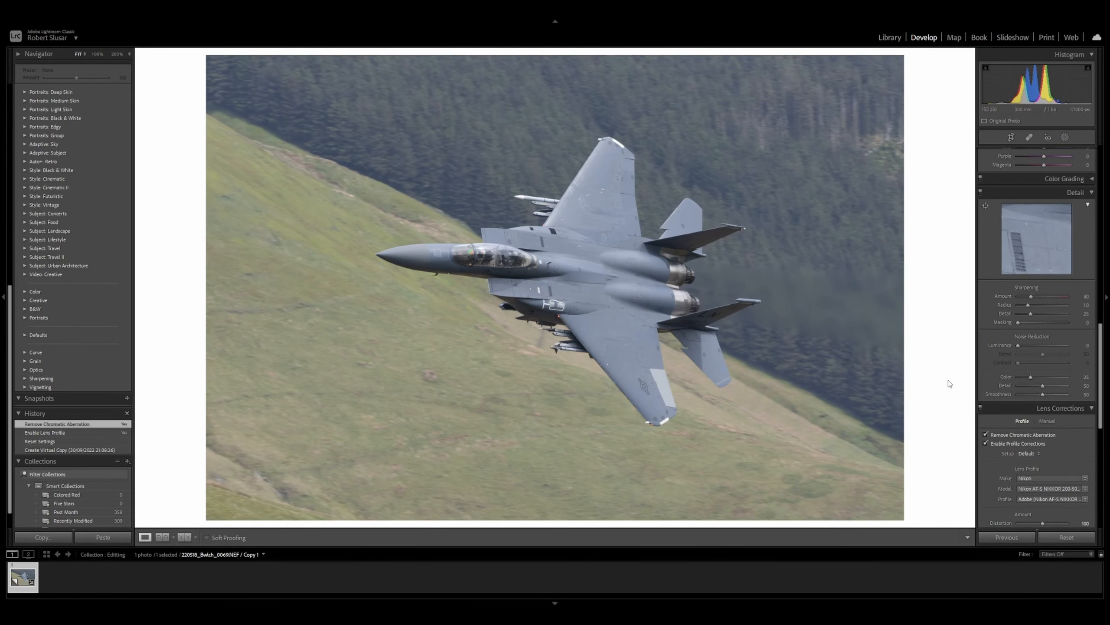
scroll(999, 367, up, 10)
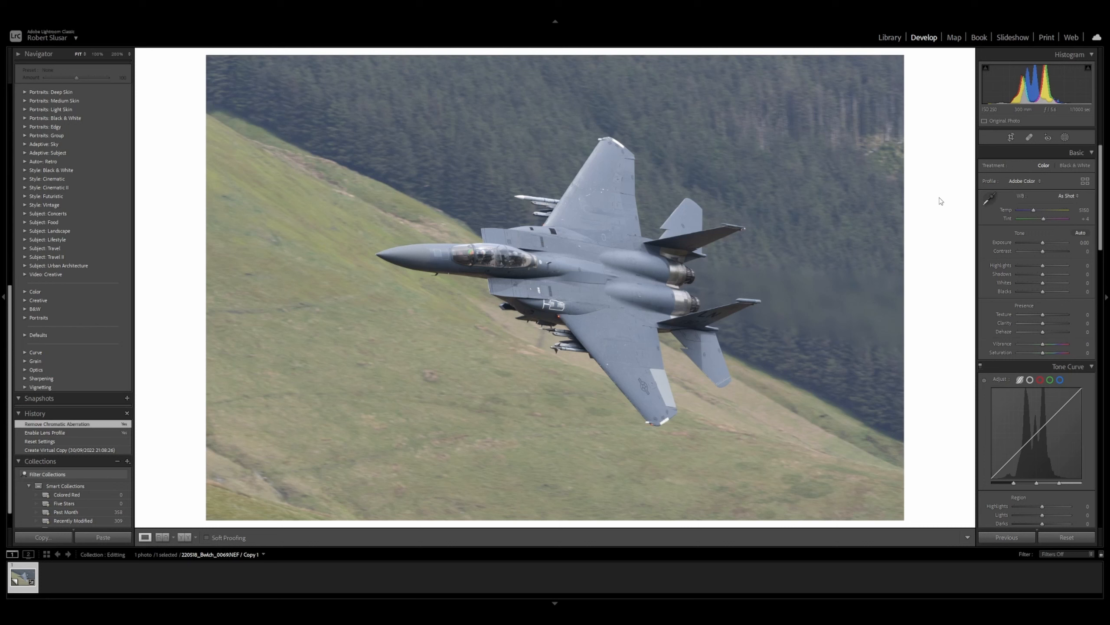
Step: Raise the contrast to +20
key(plus)
key(plus)
key(plus)
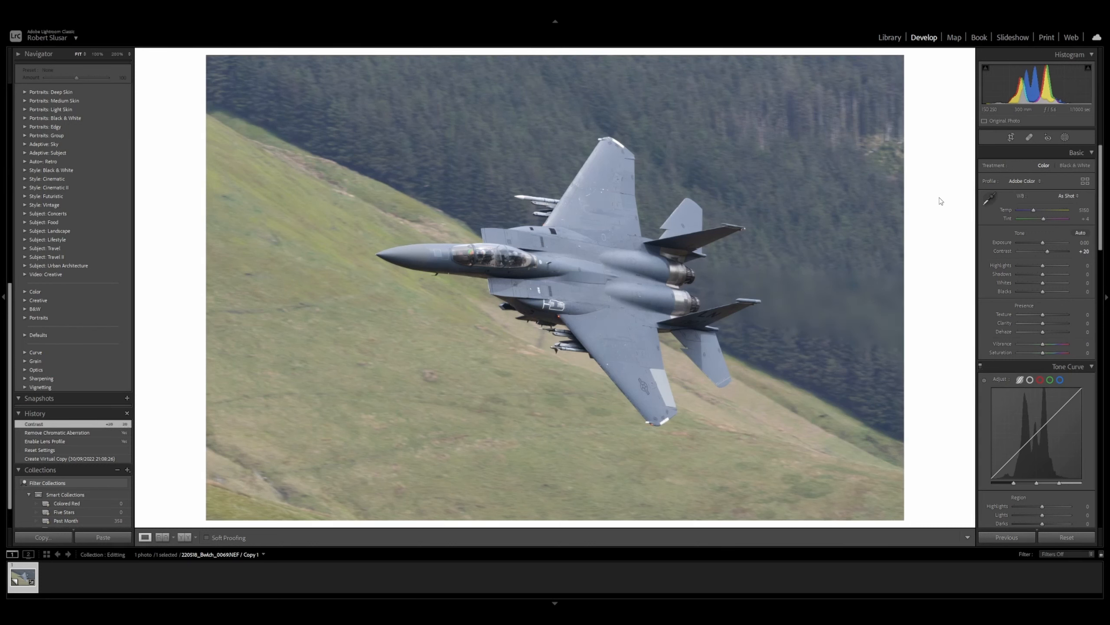
Step: Lower the highlights to -80
key(minus)
key(minus)
key(minus)
key(minus)
key(minus)
key(plus)
key(plus)
key(plus)
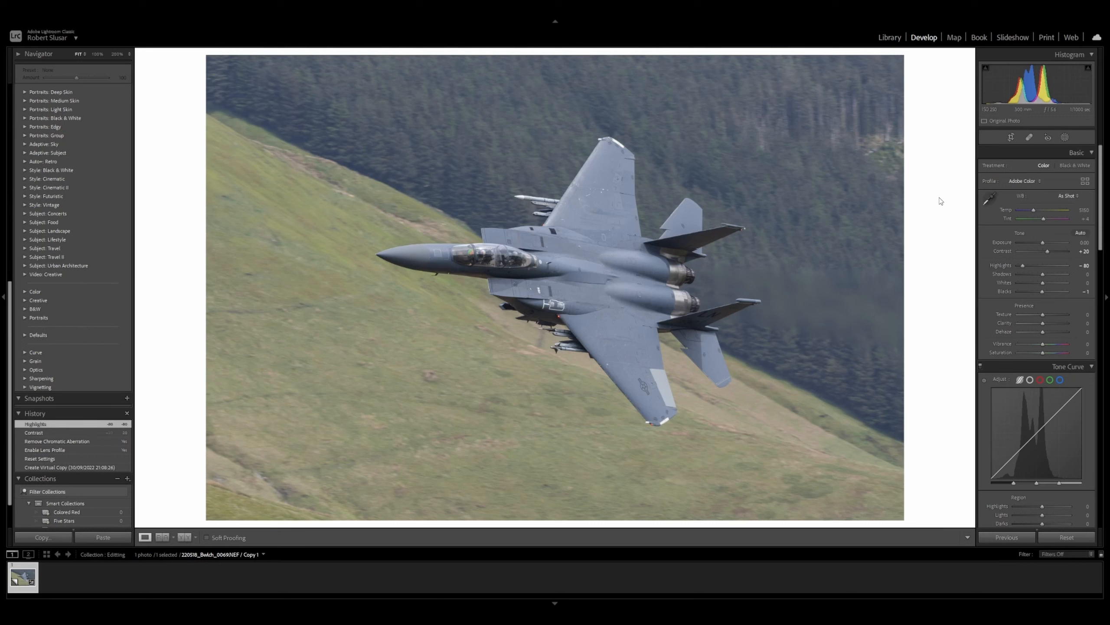
Step: Lower the blacks to -20
key(minus)
key(minus)
key(minus)
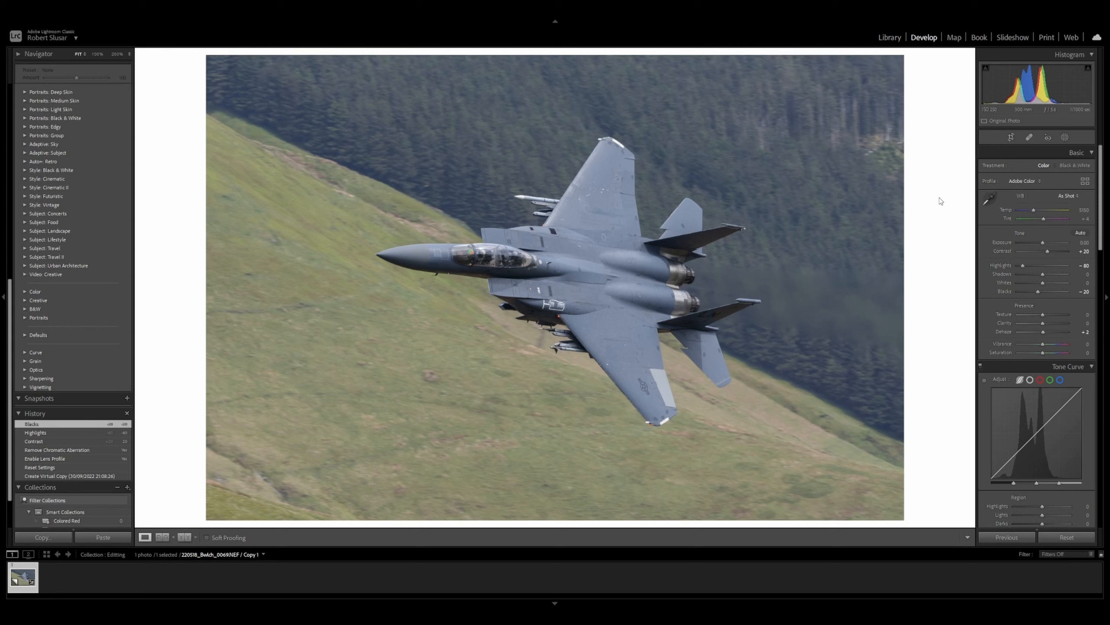
Step: Raise Dehaze to +10 and Vibrance to +15
key(plus)
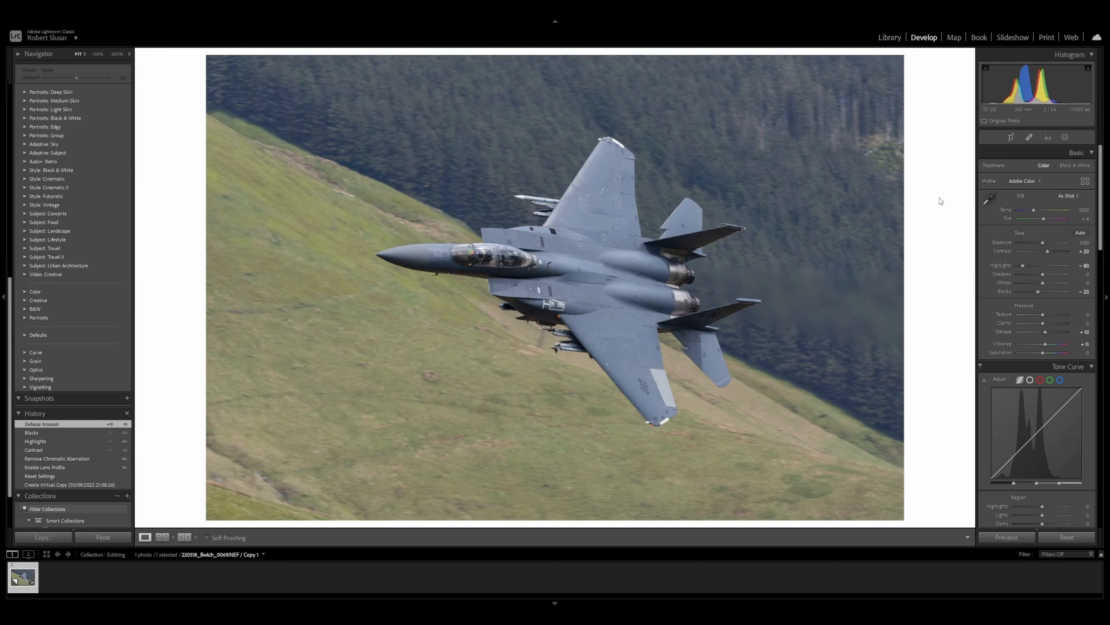
key(plus)
key(plus)
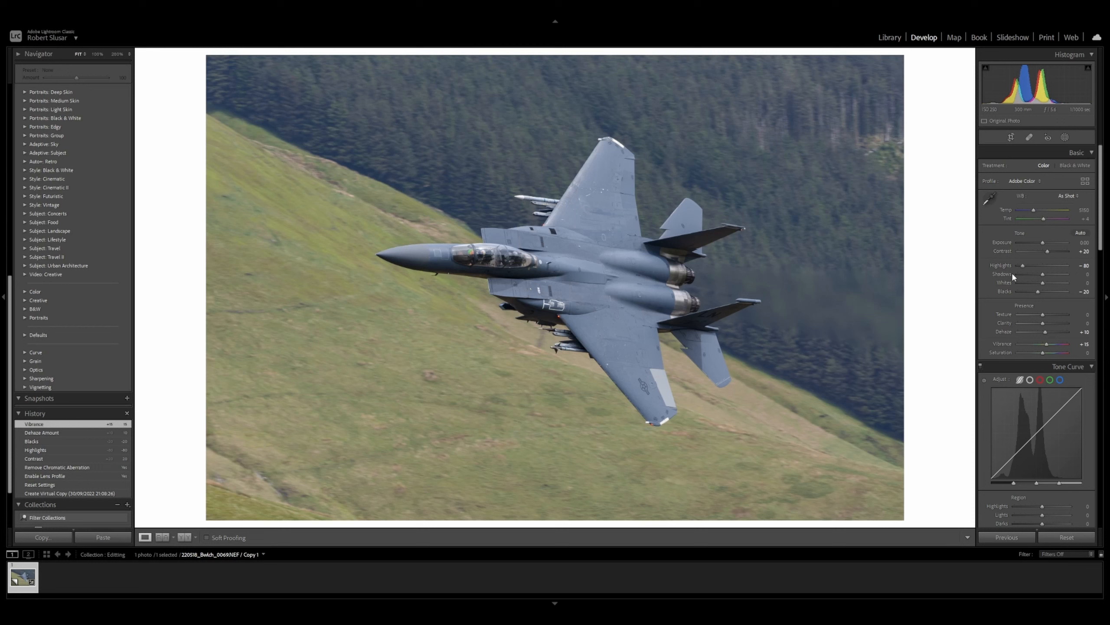
Step: Raise the exposure to +0.35
key(plus)
key(plus)
key(plus)
key(plus)
key(plus)
key(plus)
key(plus)
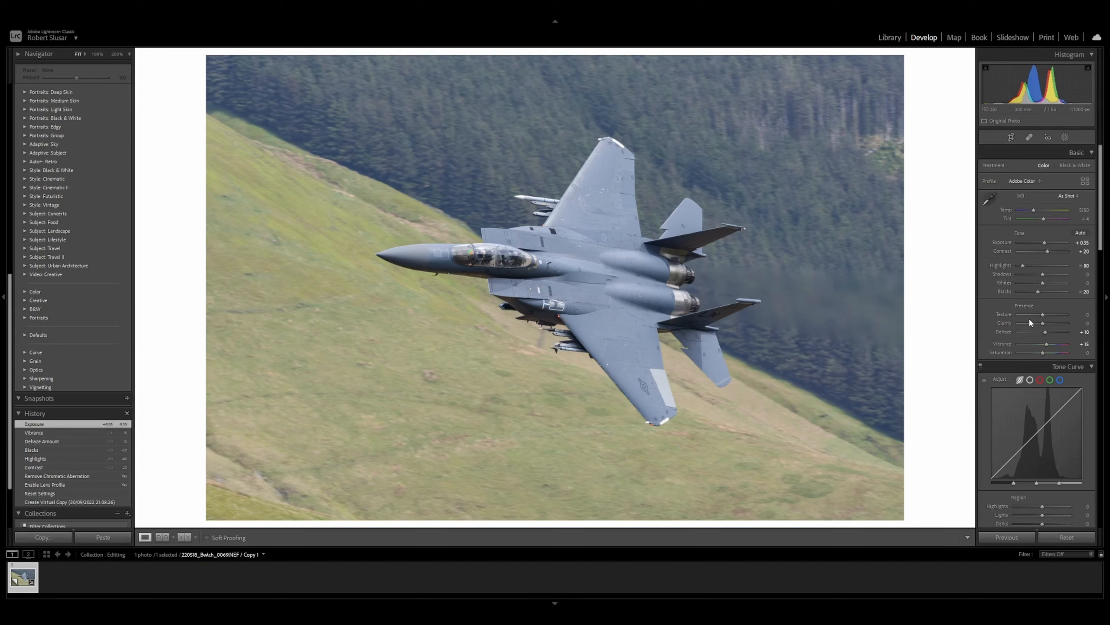
Step: In HSL, increase the green saturation and decrease the green luminance slightly
scroll(1030, 321, down, 10)
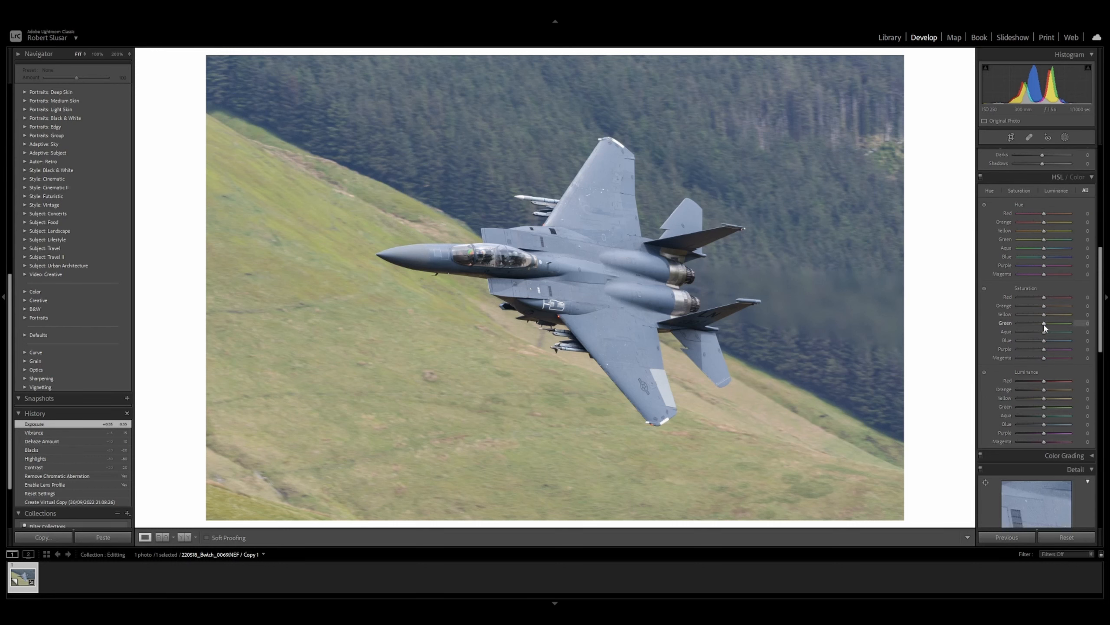
drag(1044, 326, 1054, 325)
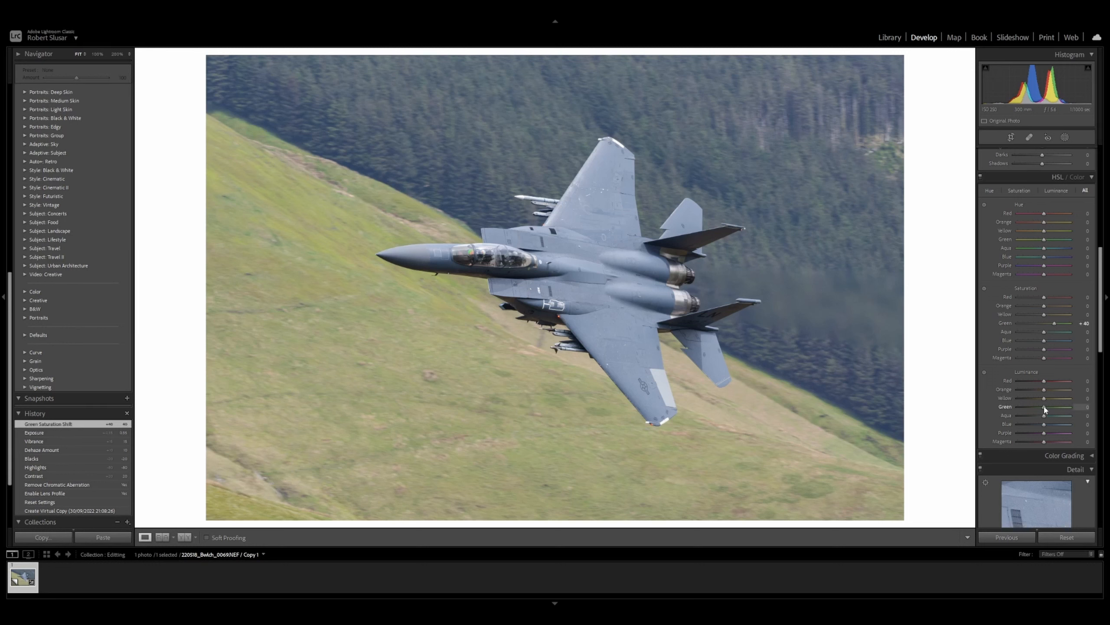
drag(1044, 408, 1034, 409)
Step: Create a Select Subject mask on the jet
scroll(1033, 409, up, 10)
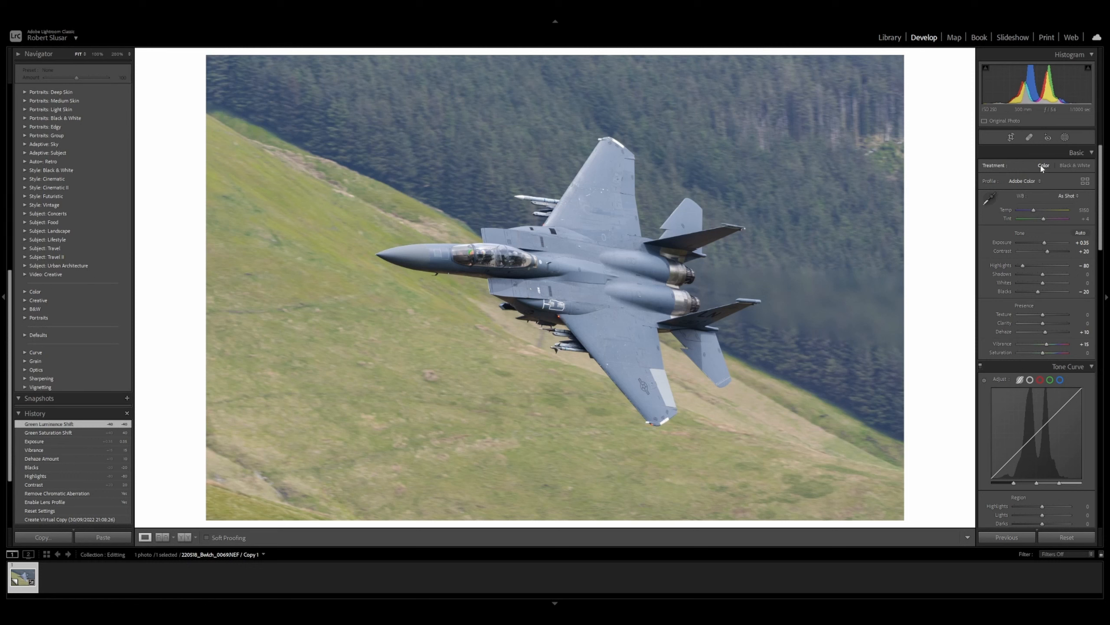
click(1065, 137)
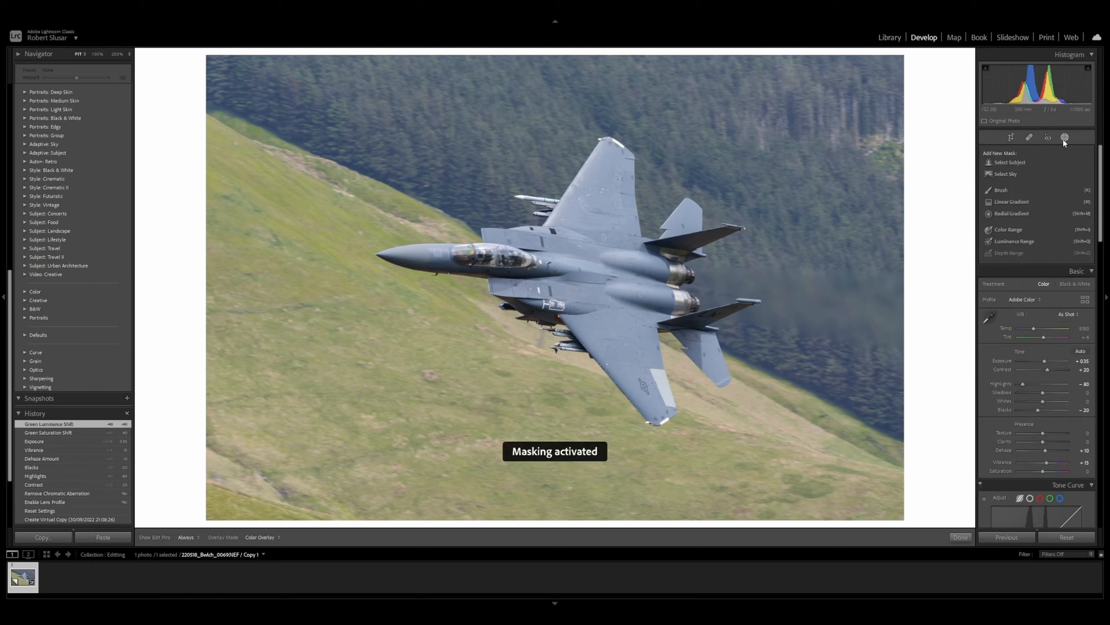
click(1006, 163)
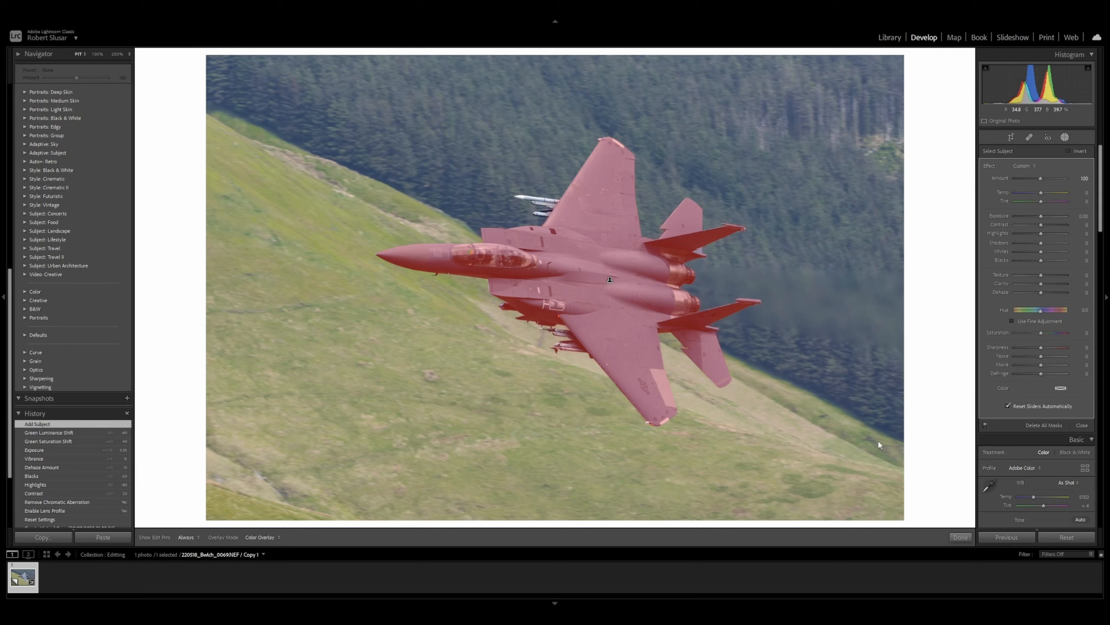
click(961, 537)
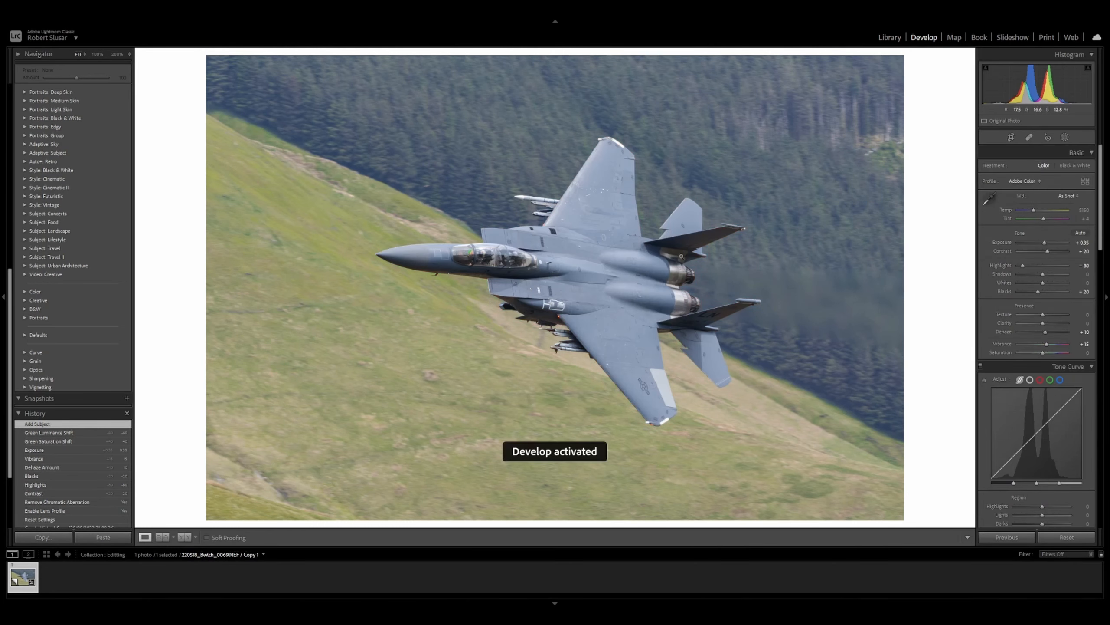
Step: Add a brush stroke to the subject mask over the gap near the tail fin at 100% zoom
click(707, 252)
click(1065, 138)
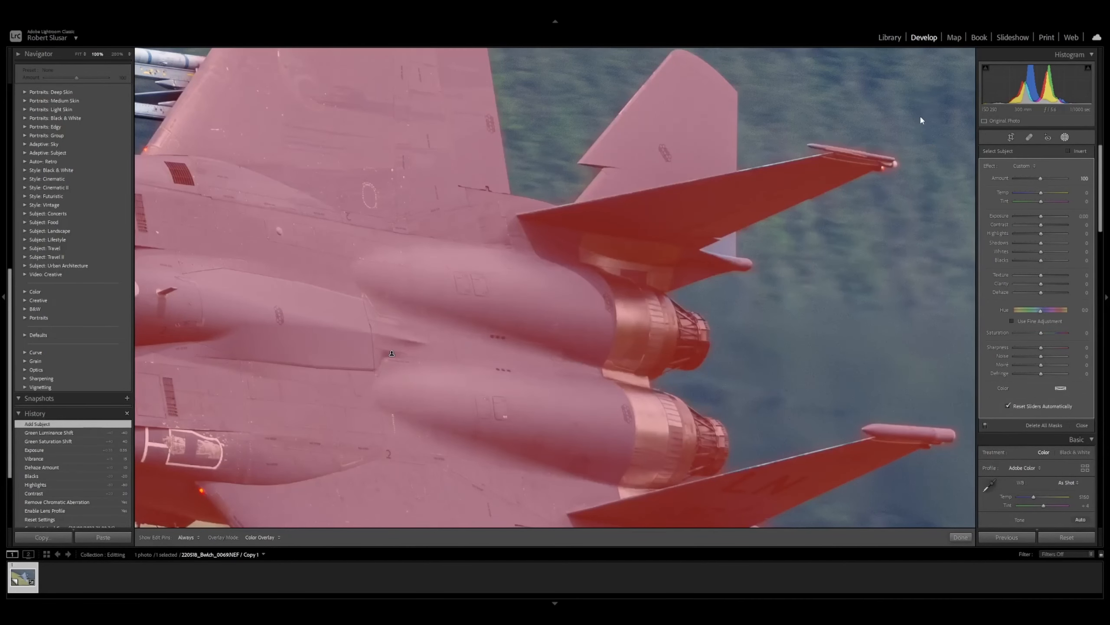
key(k)
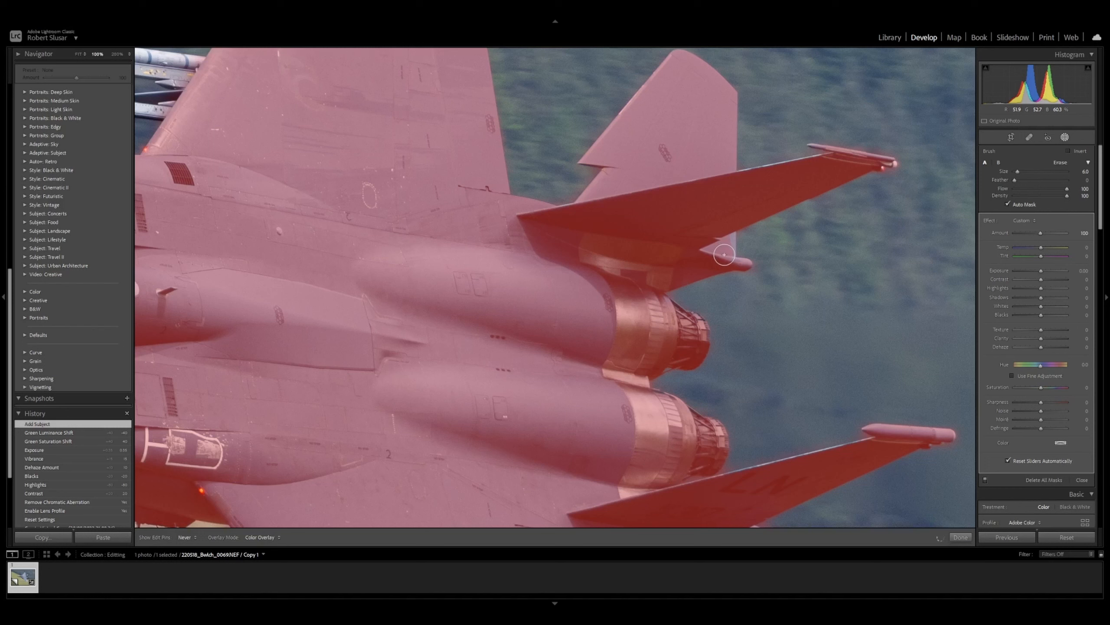
mouse_move(726, 246)
mouse_down()
mouse_move(725, 230)
mouse_move(726, 257)
mouse_up()
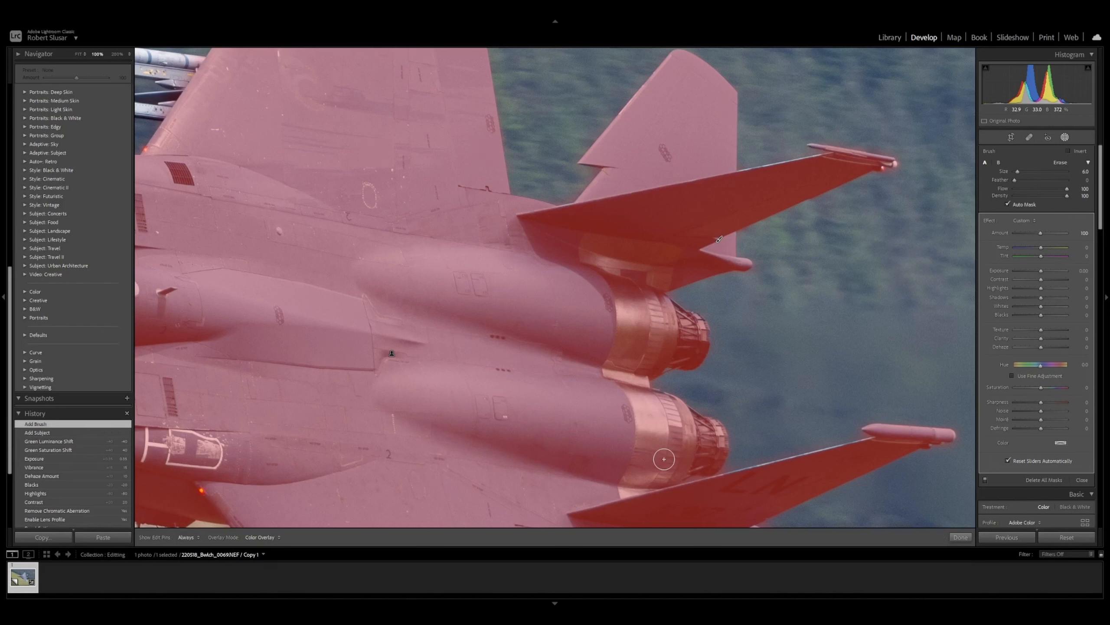
click(961, 537)
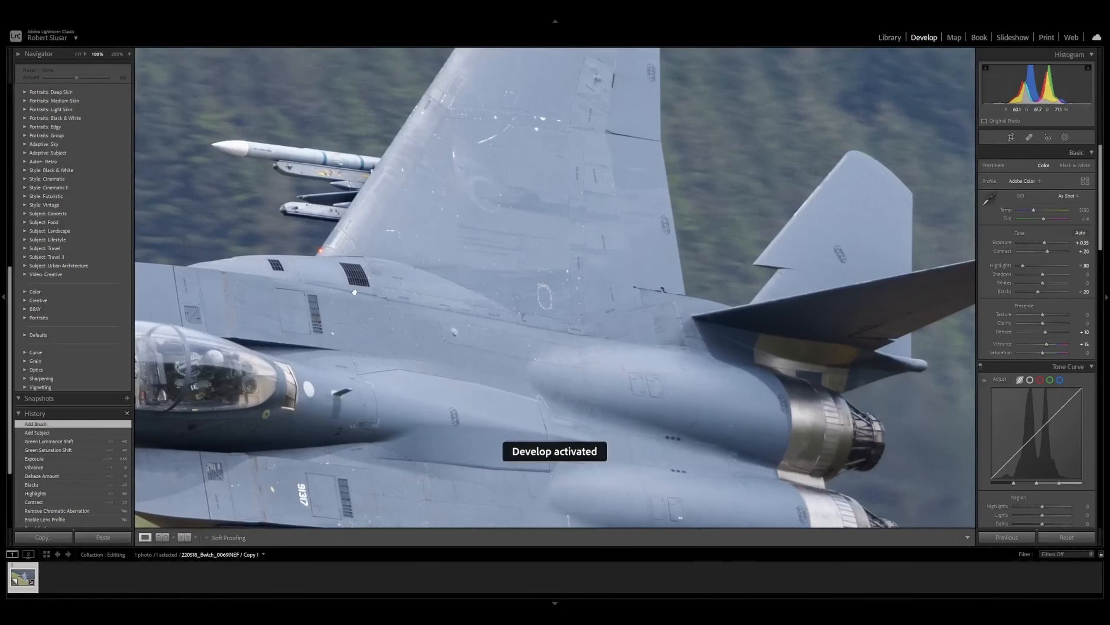
Step: Brush the underwing missiles into the subject mask with a smaller brush size
drag(355, 292, 486, 319)
click(1065, 137)
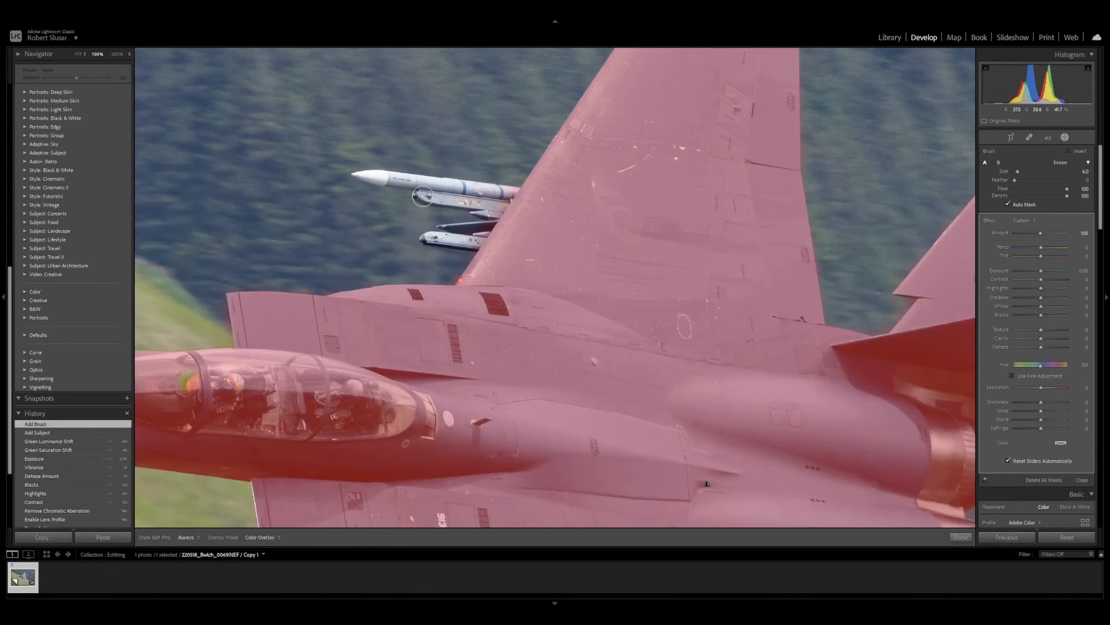
mouse_move(425, 197)
mouse_down()
mouse_move(502, 206)
mouse_move(431, 240)
mouse_up()
key(bracketleft)
drag(377, 175, 511, 196)
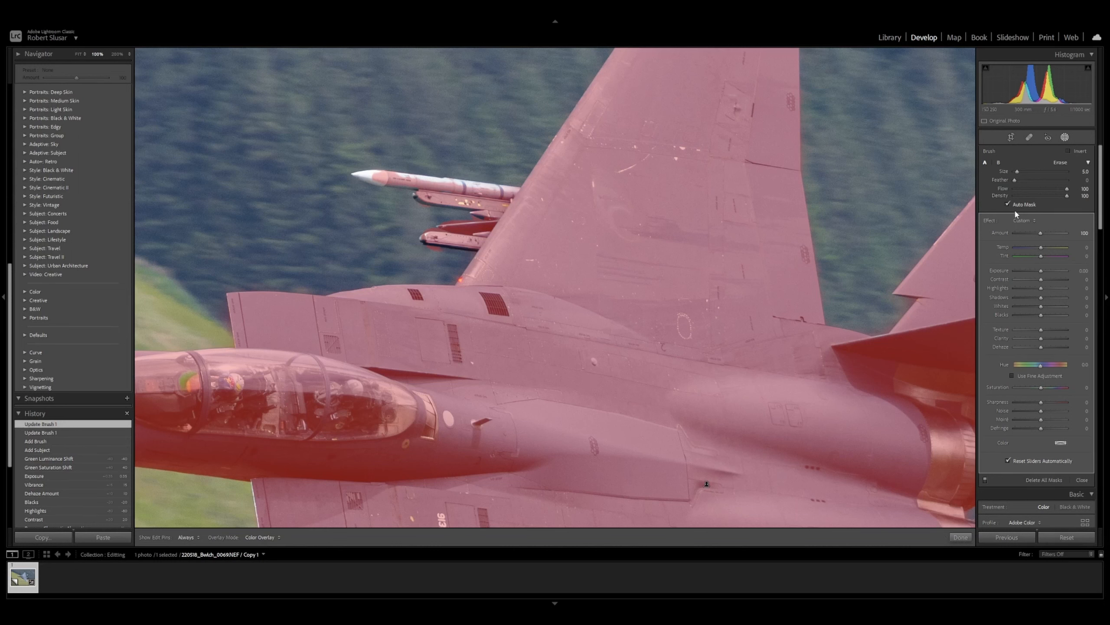
key(bracketleft)
key(bracketleft)
drag(401, 175, 521, 192)
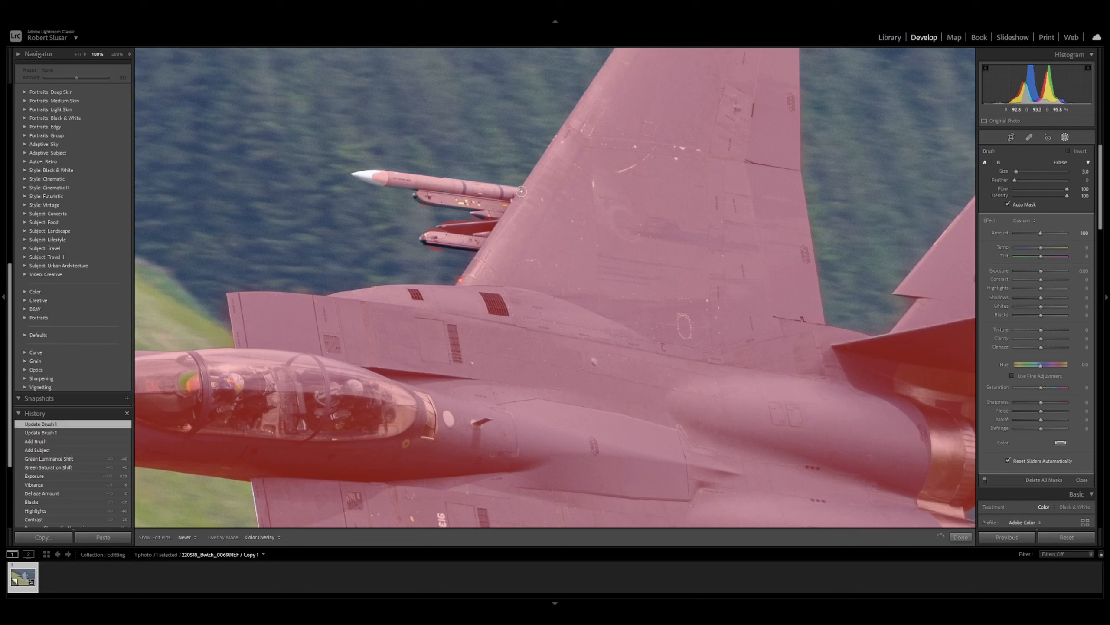
mouse_move(423, 183)
mouse_down()
mouse_move(356, 175)
mouse_move(380, 172)
mouse_up()
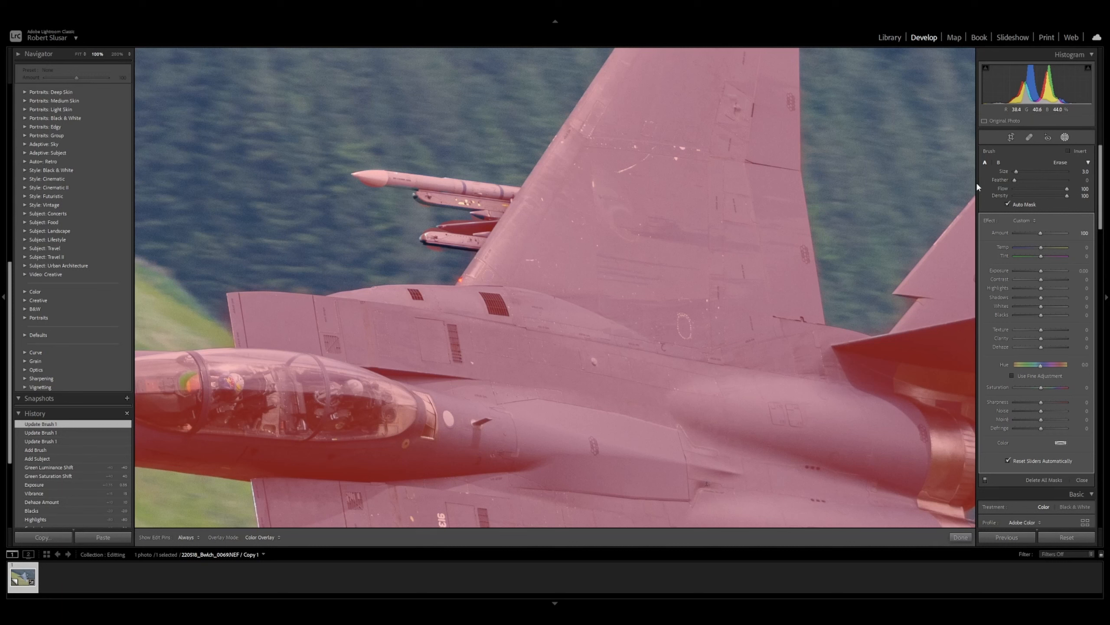
Step: Switch the brush to Erase and remove stray mask areas around the missiles
click(1059, 162)
key(h)
mouse_move(418, 252)
mouse_down()
mouse_move(446, 253)
mouse_move(438, 225)
mouse_up()
scroll(440, 226, down, 2)
click(403, 246)
click(960, 537)
Step: Set the subject mask's highlights to -40, texture to 25 and clarity to 20
click(614, 375)
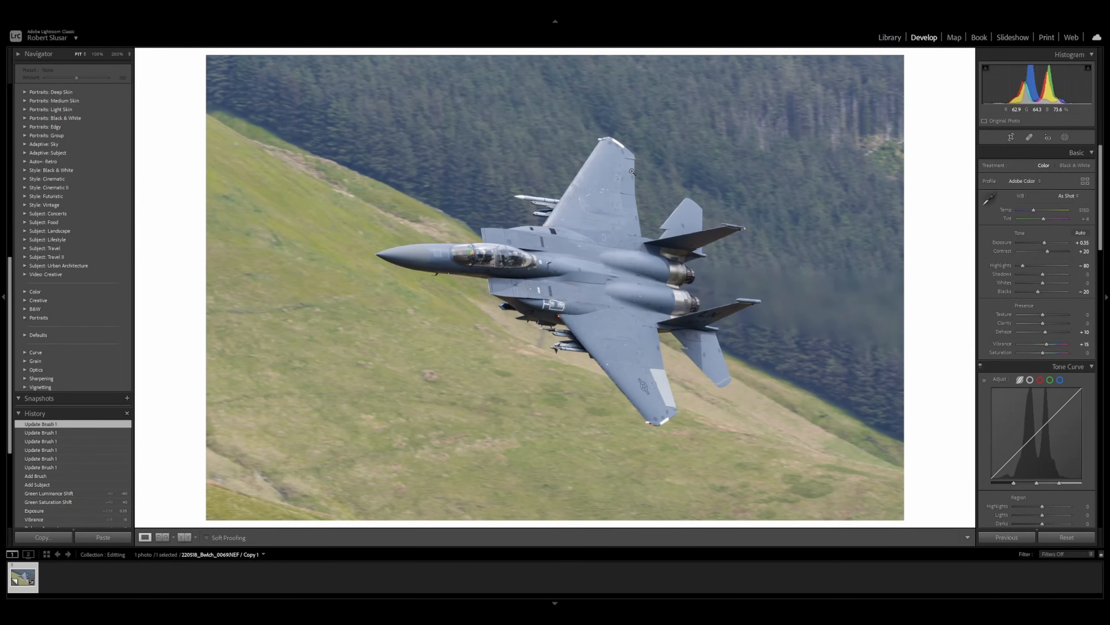
key(shift+w)
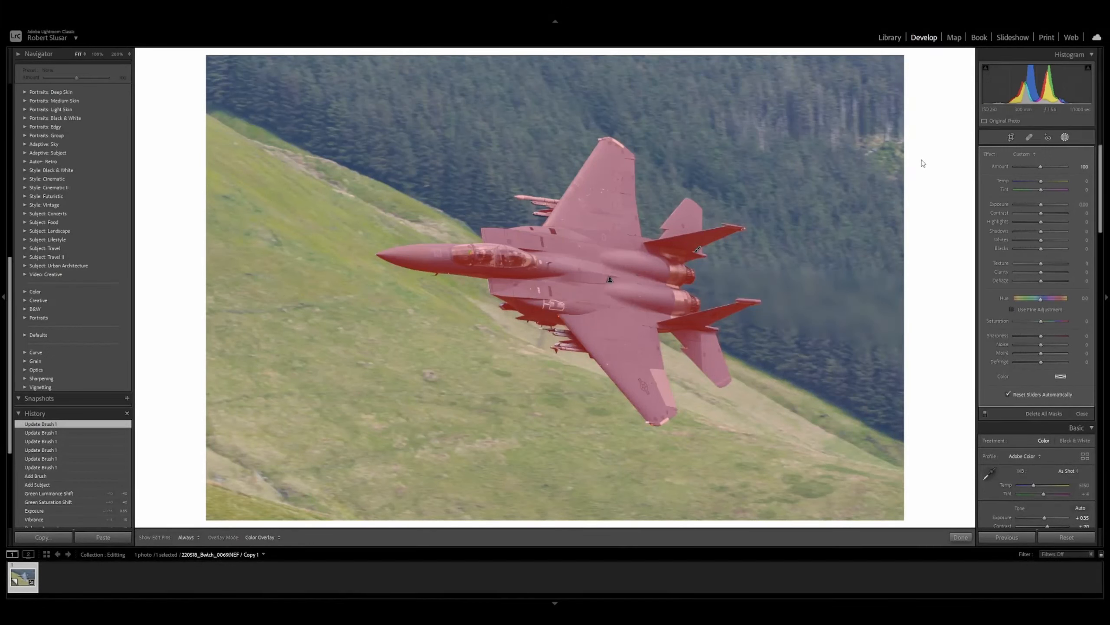
key(o)
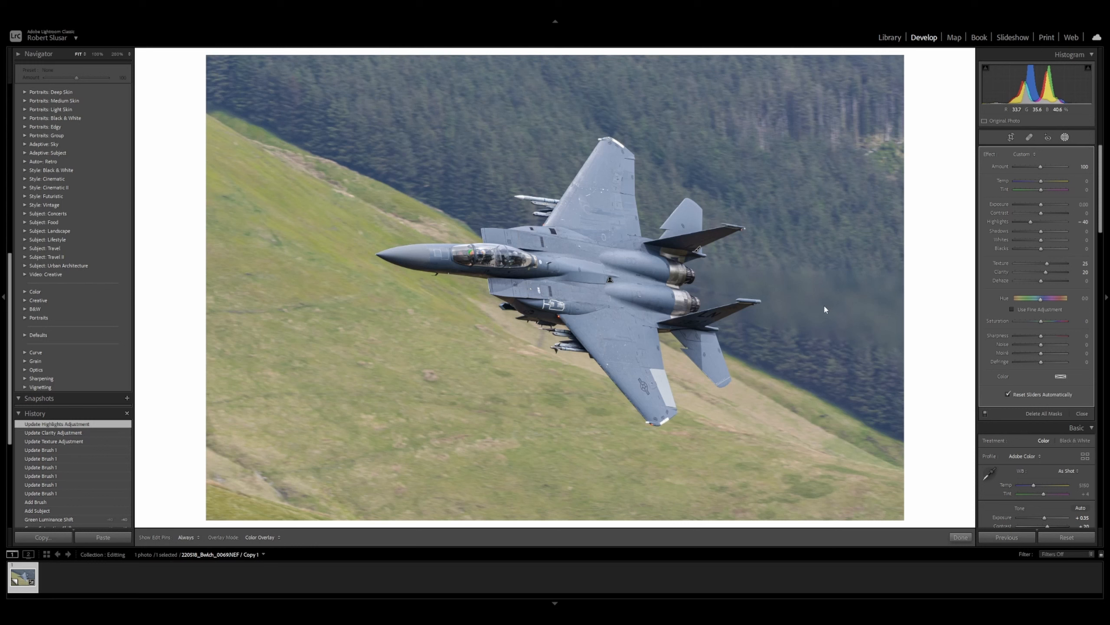
click(958, 537)
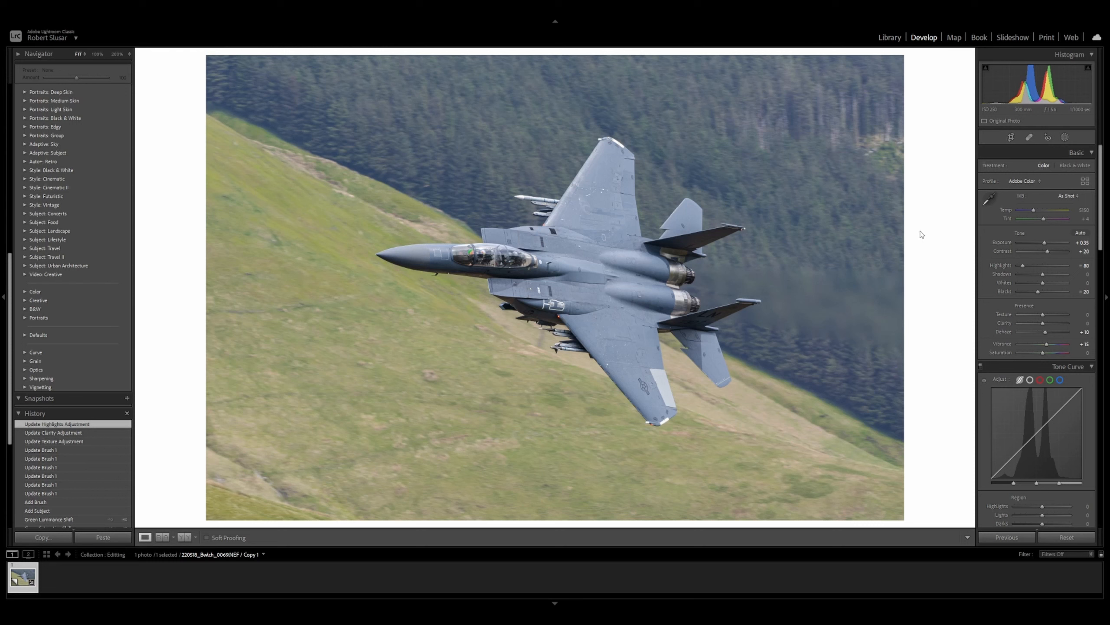
Step: Set the exposure to +0.40 and the white balance temperature to 5318
key(equal)
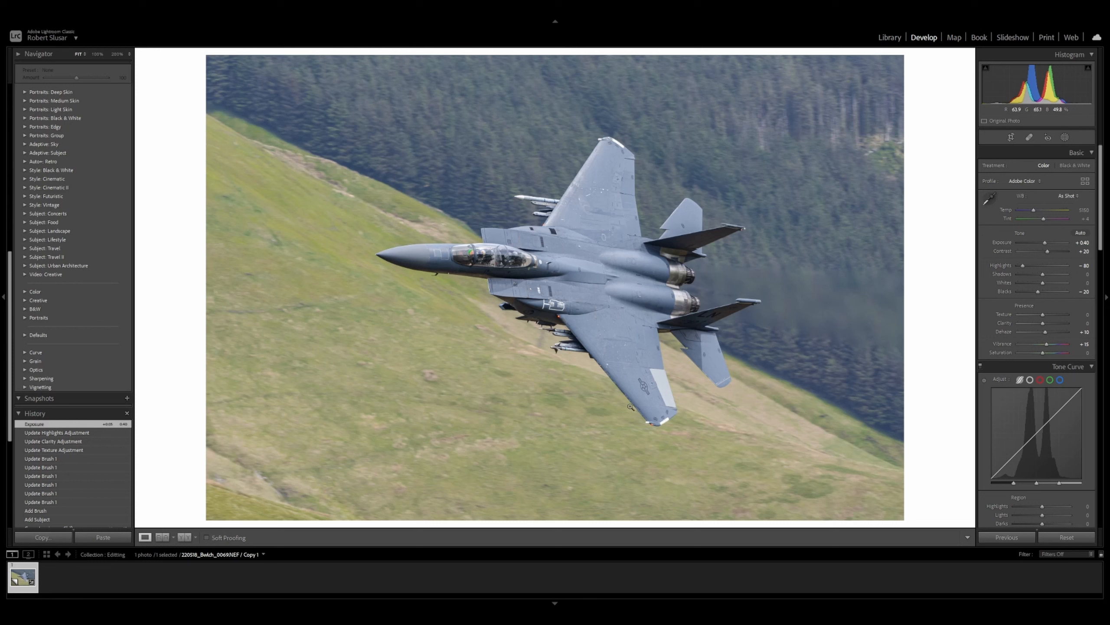
click(1079, 211)
text(5192)
key(Return)
key(Up)
key(Up)
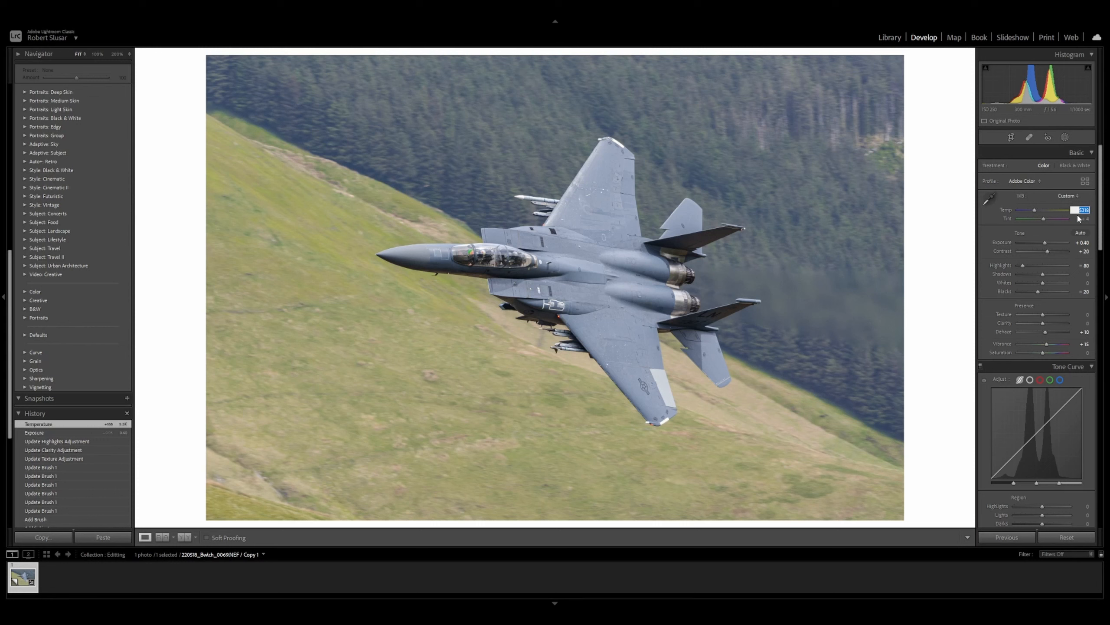
Step: Crop the image tighter around the jet, trimming the left and bottom edges
click(939, 243)
key(r)
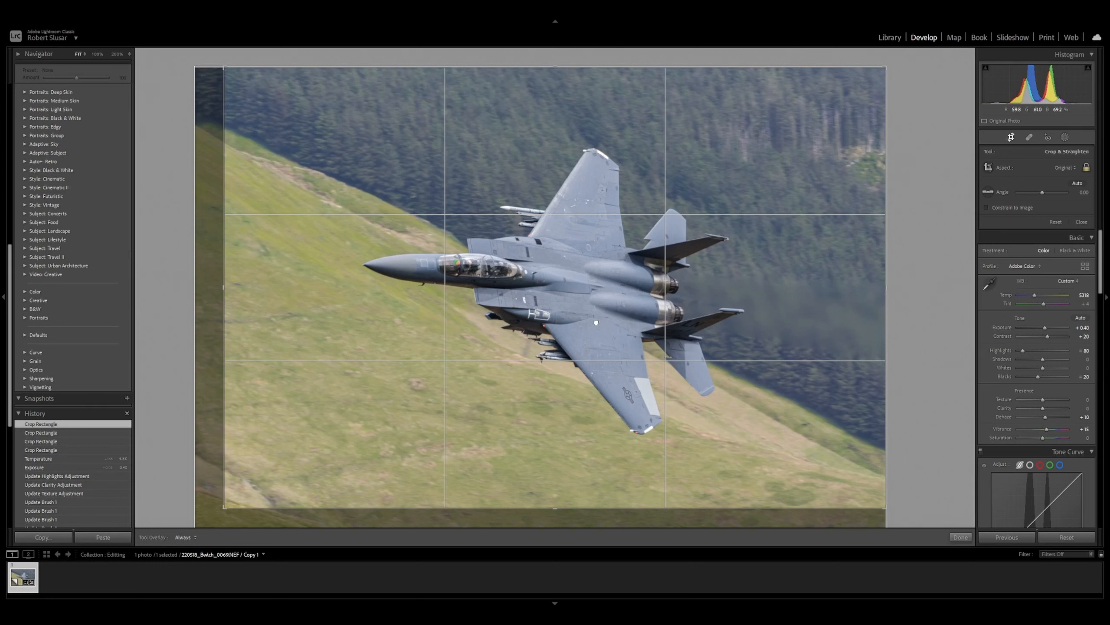
drag(224, 287, 280, 287)
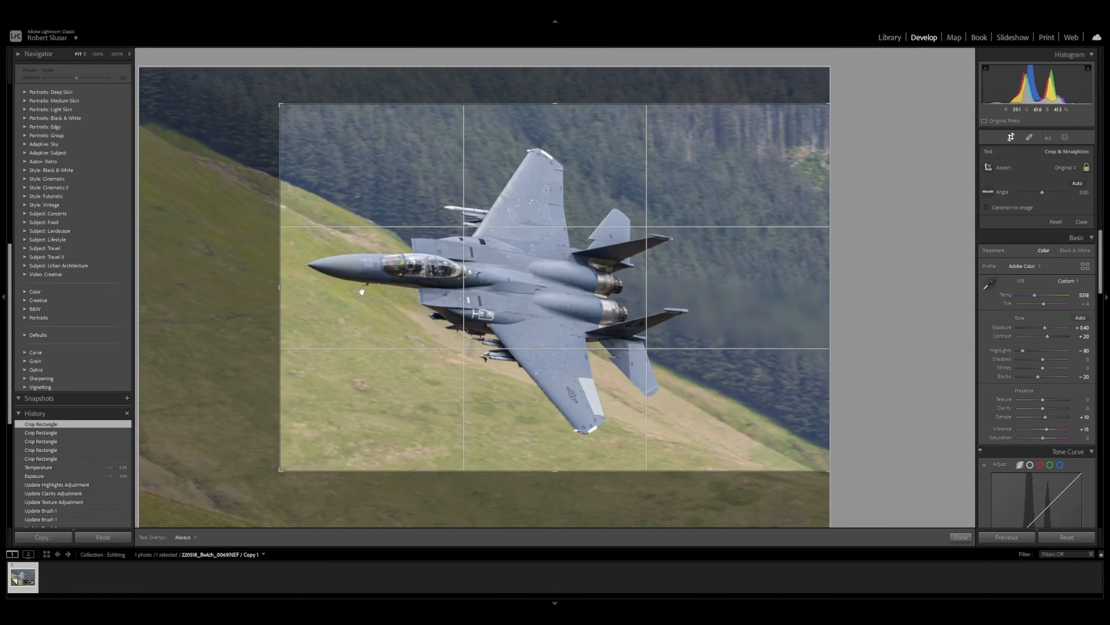
drag(280, 289, 238, 288)
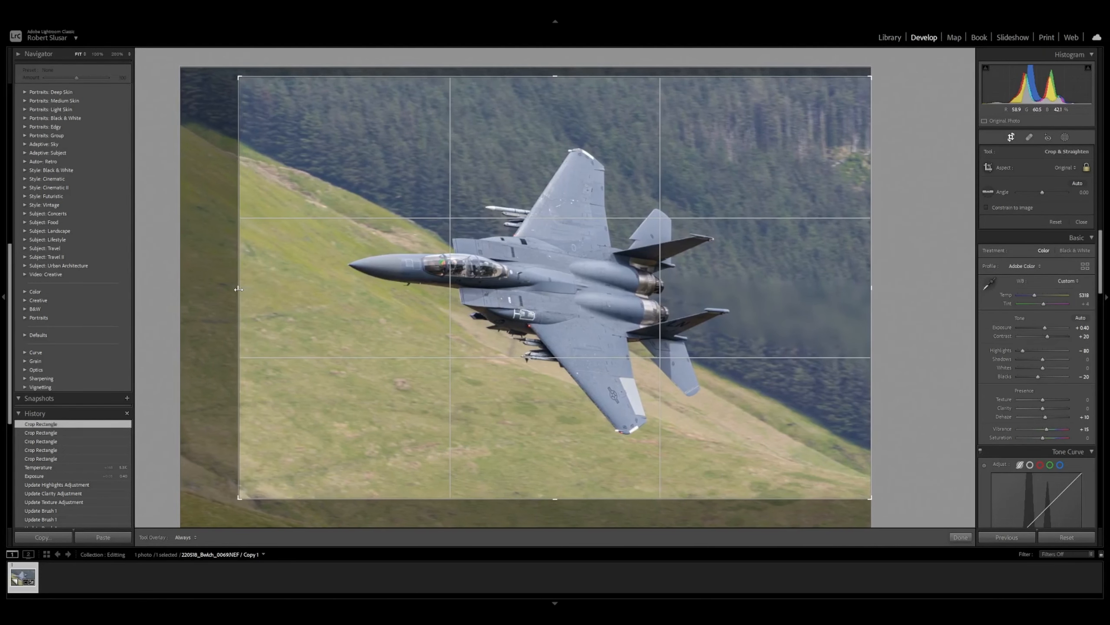
drag(322, 291, 323, 294)
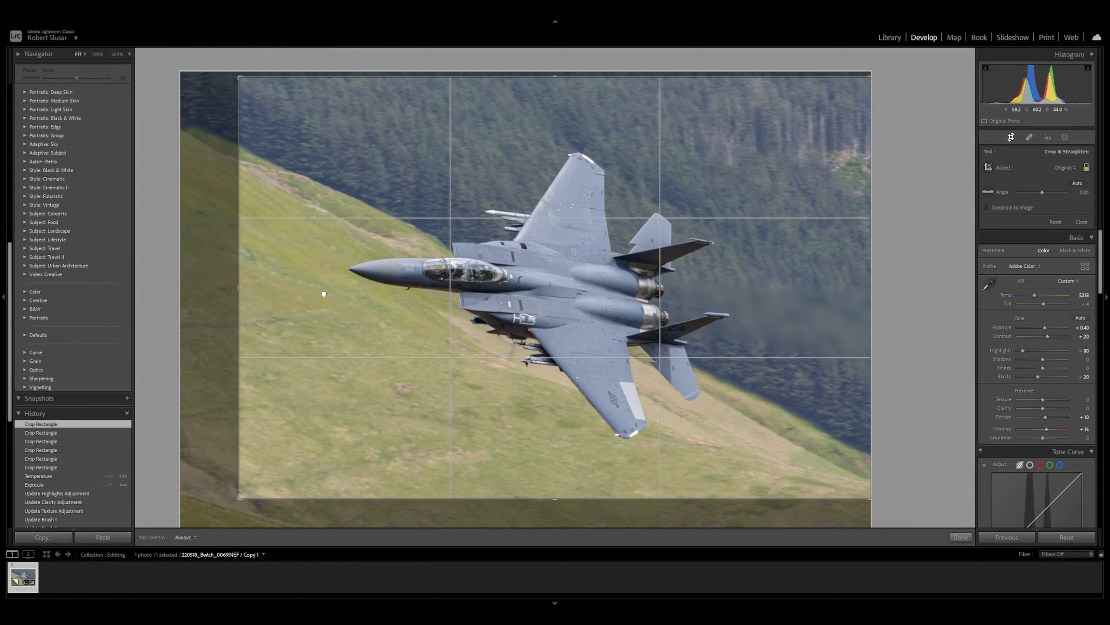
click(961, 537)
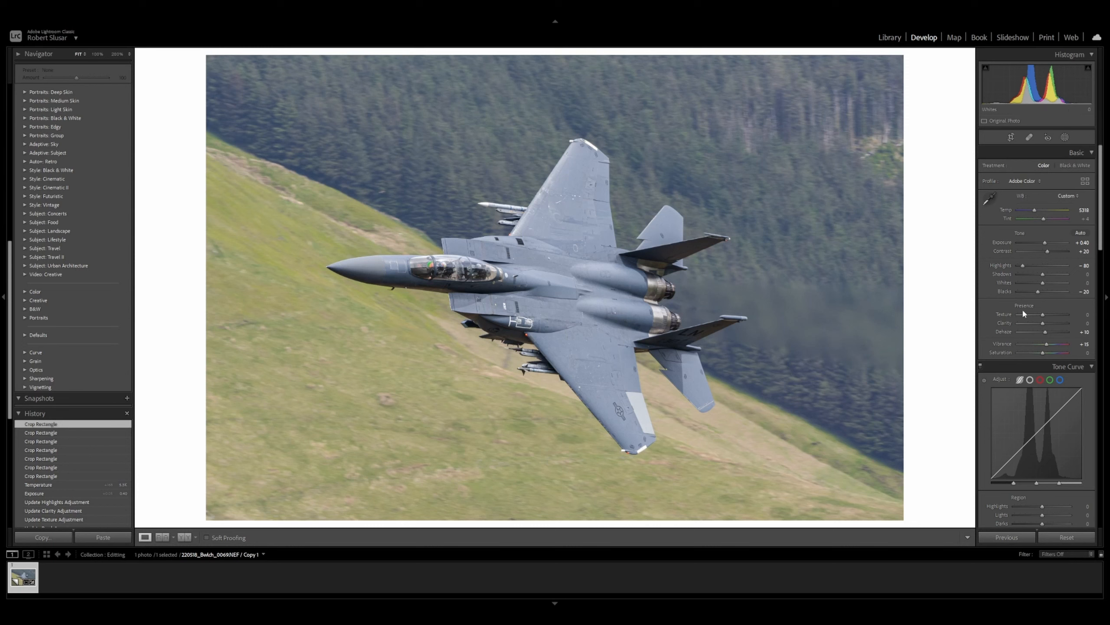
Step: Try a post-crop vignette amount of -42, then reset the amount to 0
scroll(1031, 324, down, 15)
drag(1041, 432, 1032, 431)
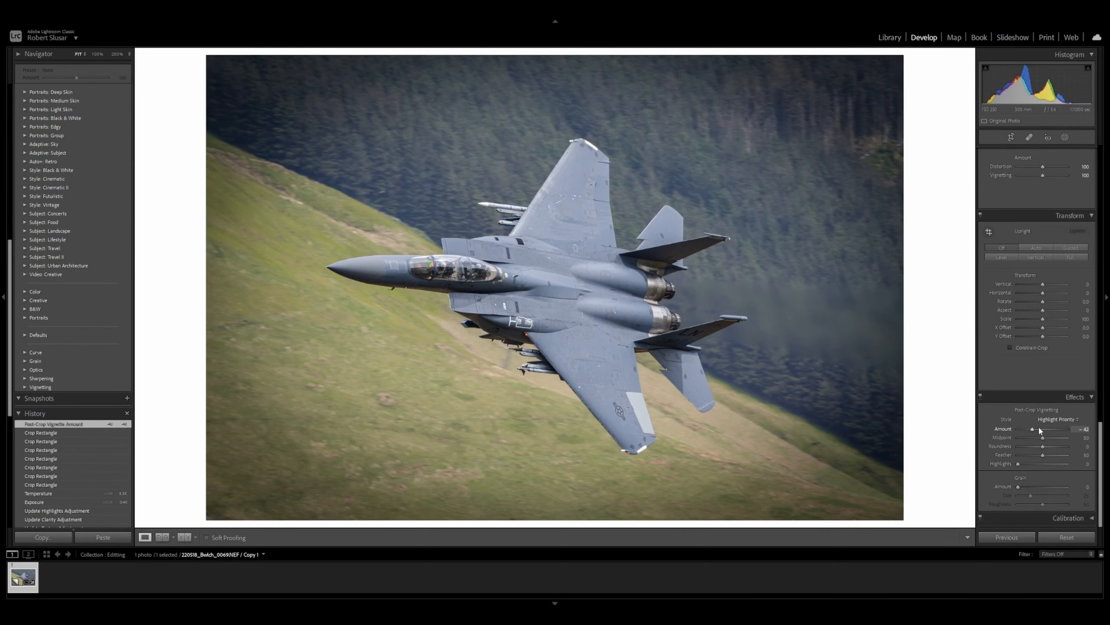
click(1078, 427)
text(0)
key(Return)
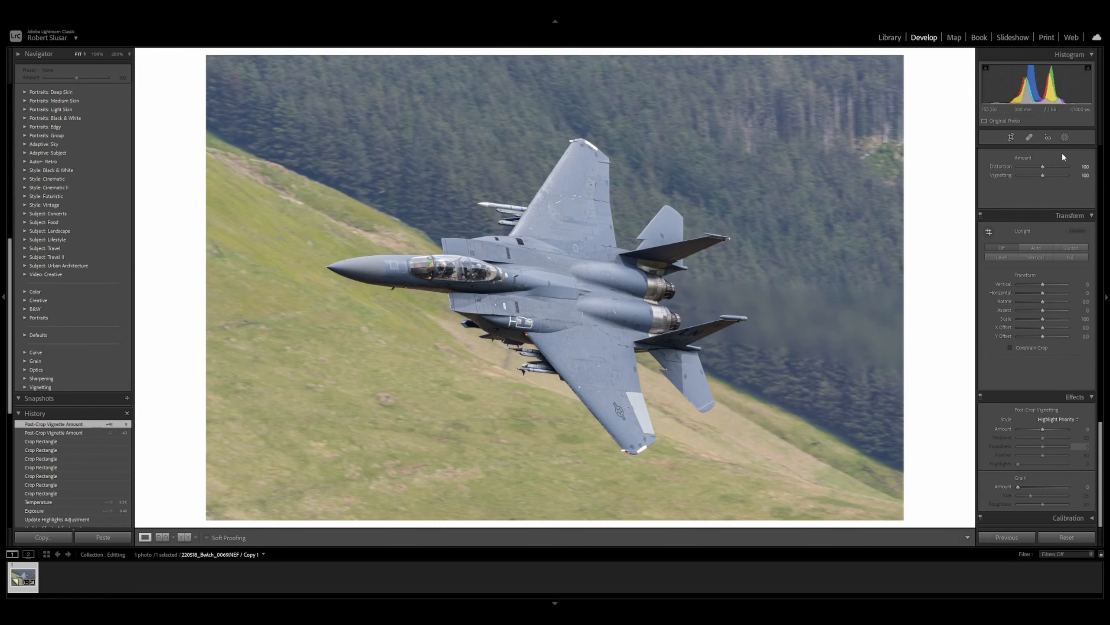
Step: Add an inverted radial gradient mask drawn as an ellipse around the jet, then reshape its edges to enclose it
click(1065, 138)
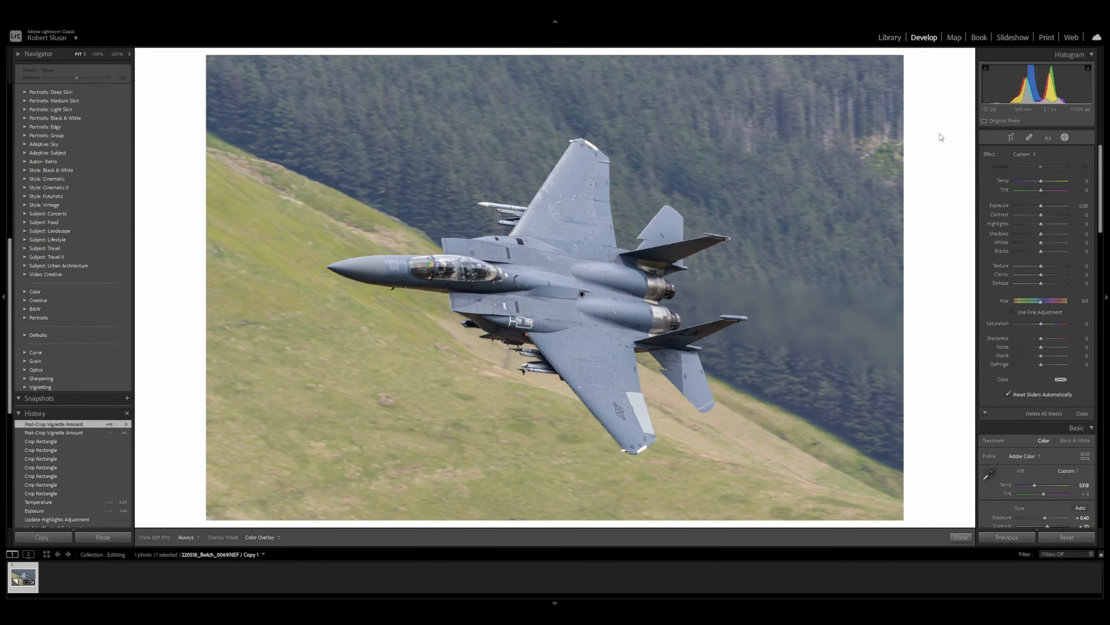
key(shift+m)
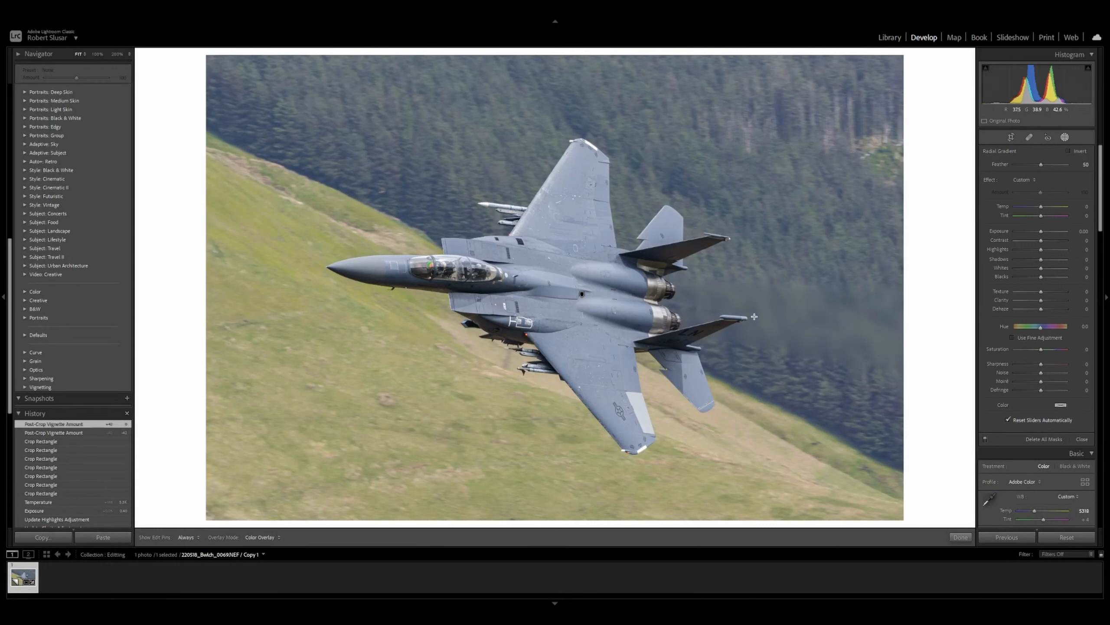
click(1069, 151)
drag(521, 276, 759, 331)
drag(607, 223, 611, 231)
drag(516, 335, 522, 372)
drag(534, 288, 535, 295)
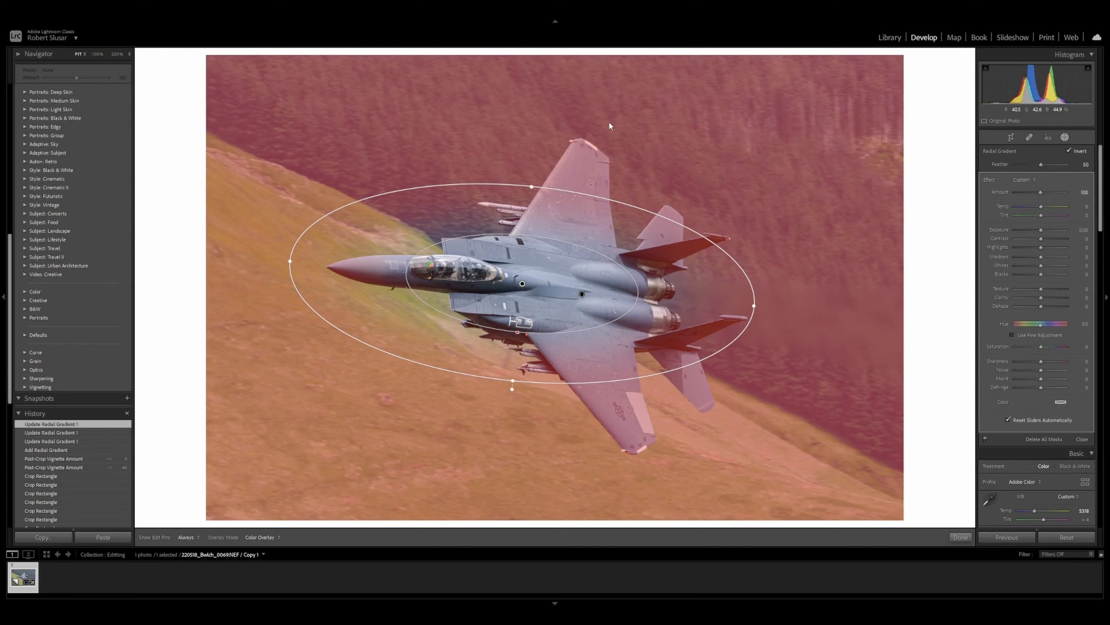
drag(532, 187, 534, 165)
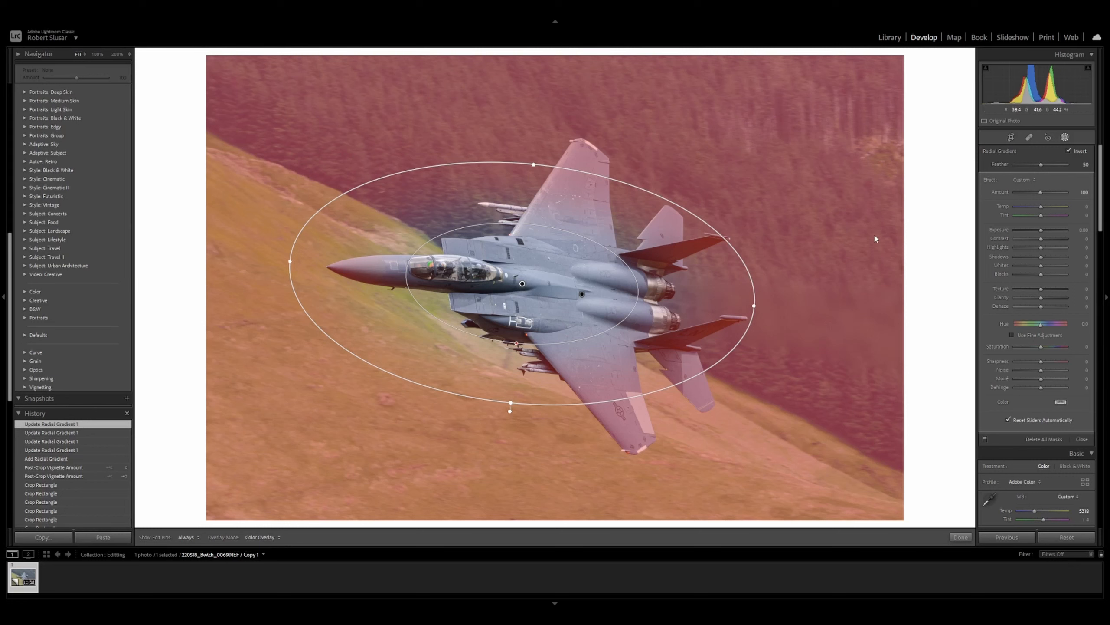
Step: Lower the radial gradient mask's exposure step by step to darken the area around the jet
key(minus)
key(minus)
key(minus)
key(minus)
key(minus)
key(minus)
key(minus)
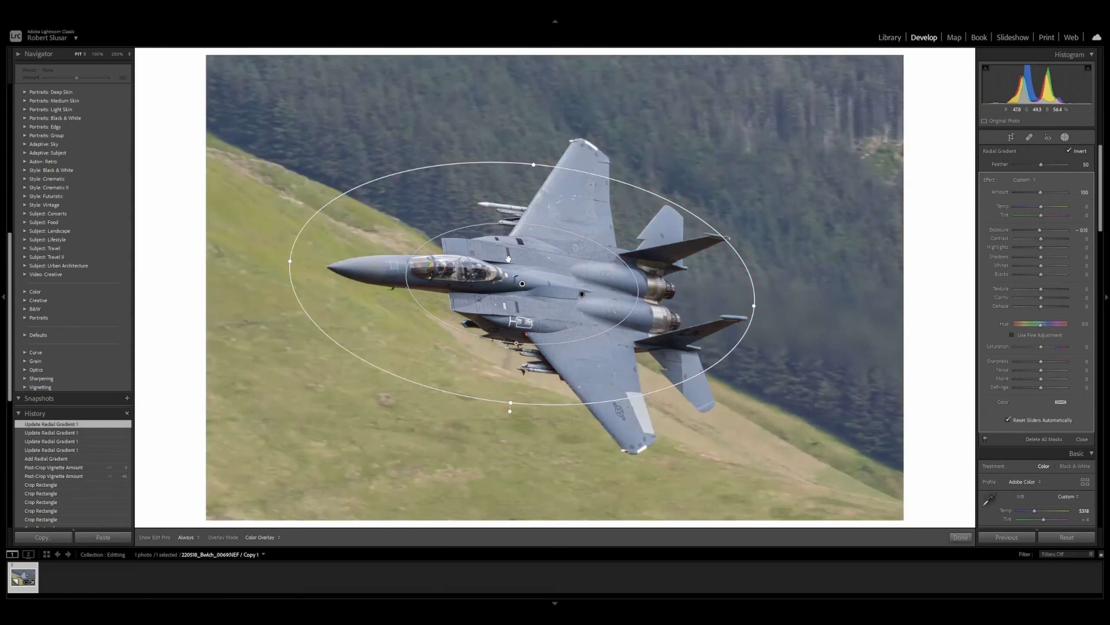
key(minus)
key(minus)
key(minus)
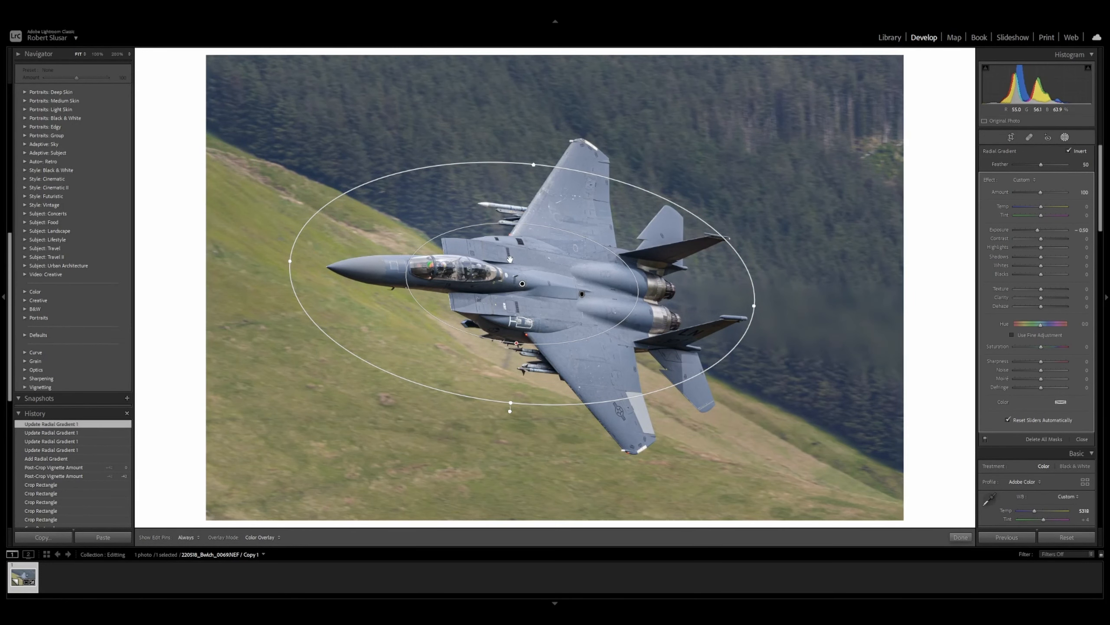
key(minus)
key(minus)
key(minus)
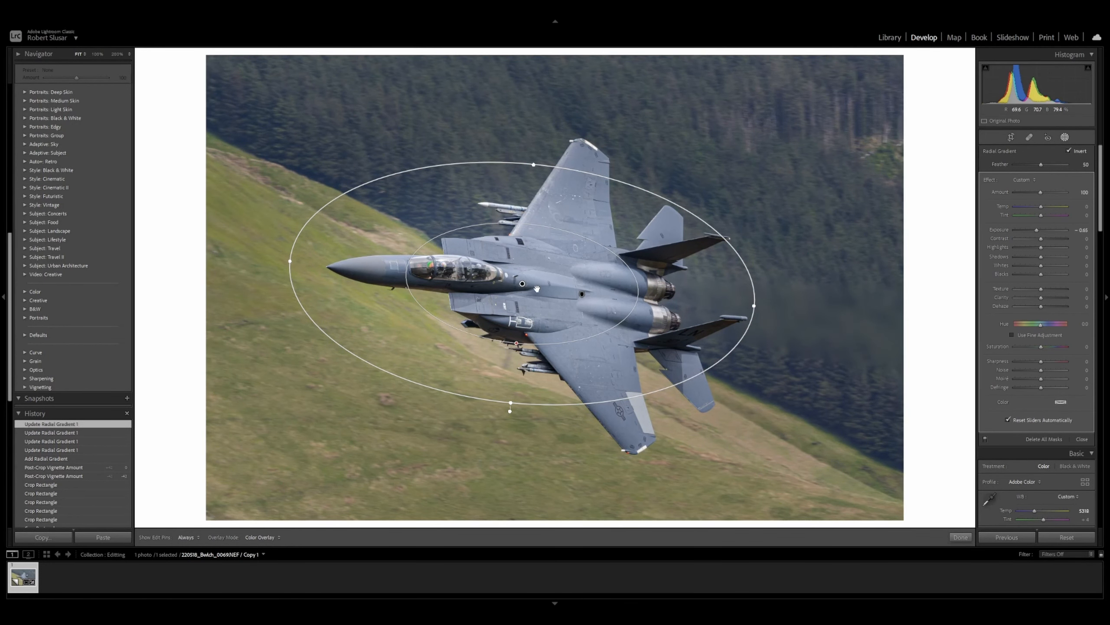
Step: Shift the radial gradient slightly left over the jet and close the masking tool
drag(521, 283, 494, 282)
mouse_move(485, 278)
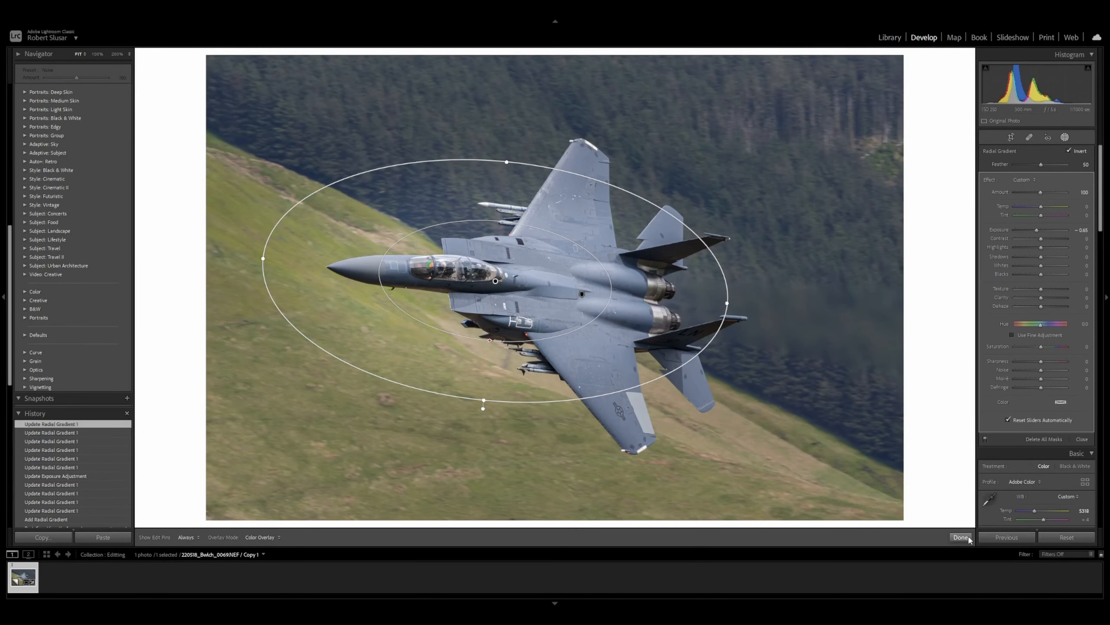
drag(494, 280, 499, 281)
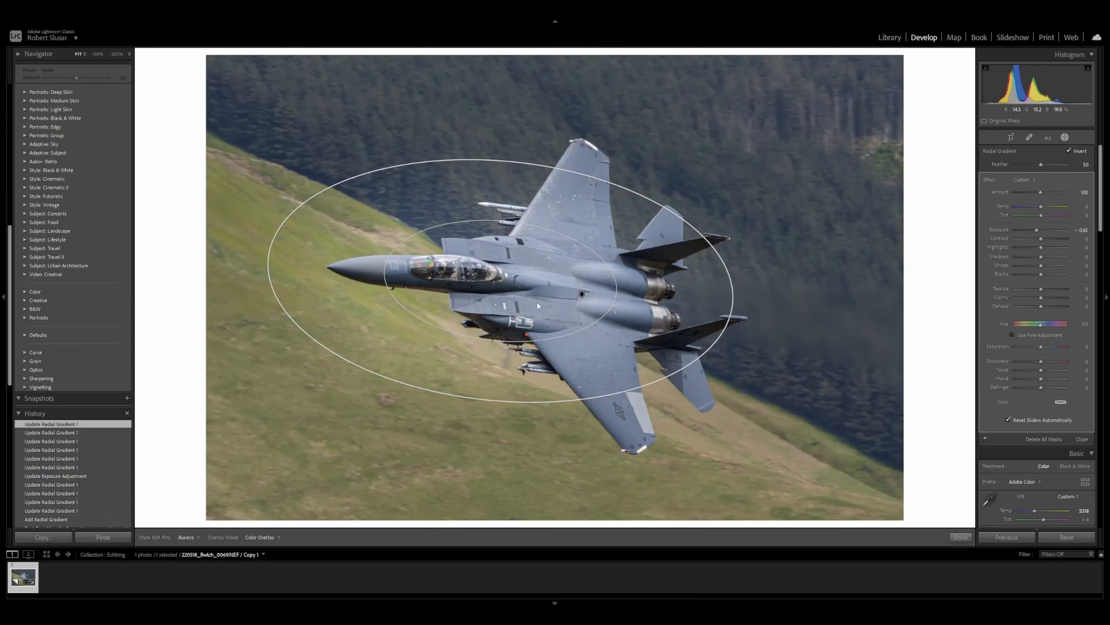
click(960, 536)
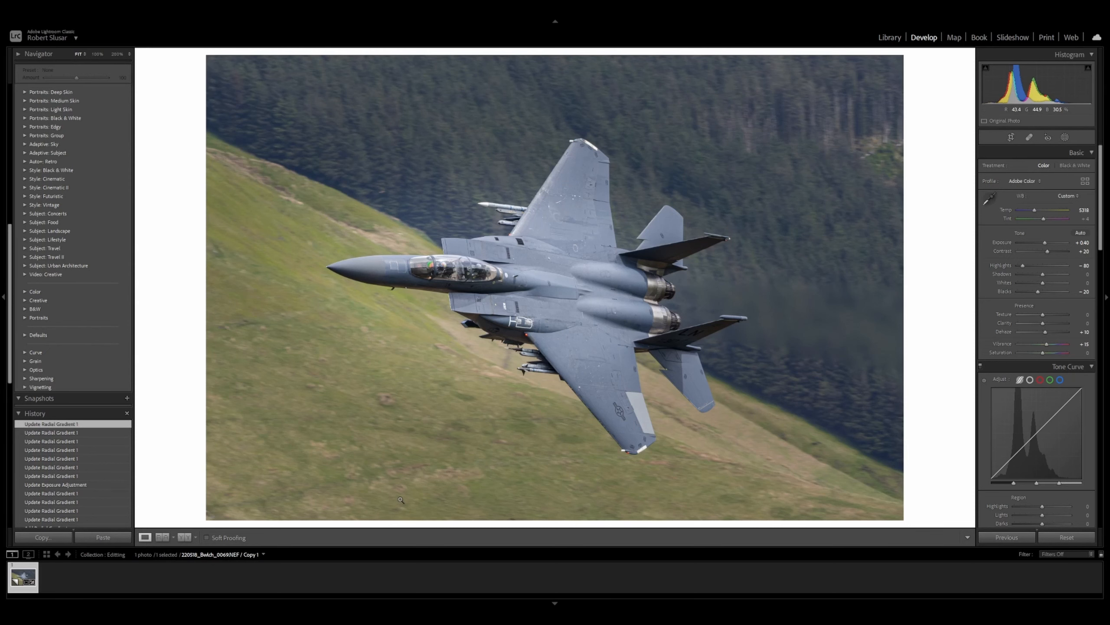
Step: Switch to the side-by-side comparison view
click(185, 540)
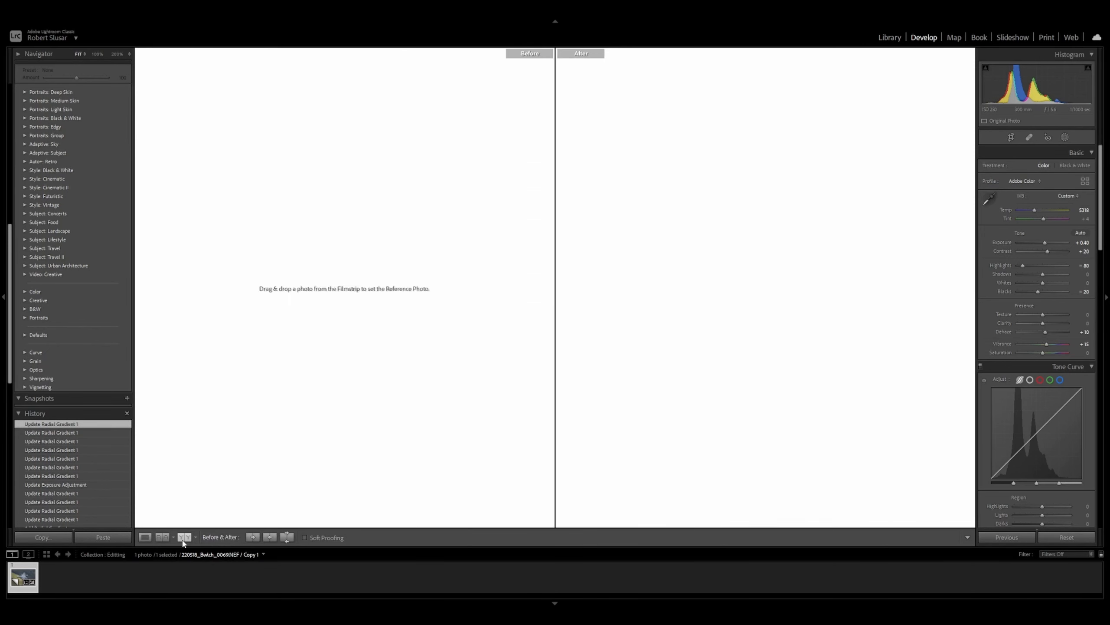